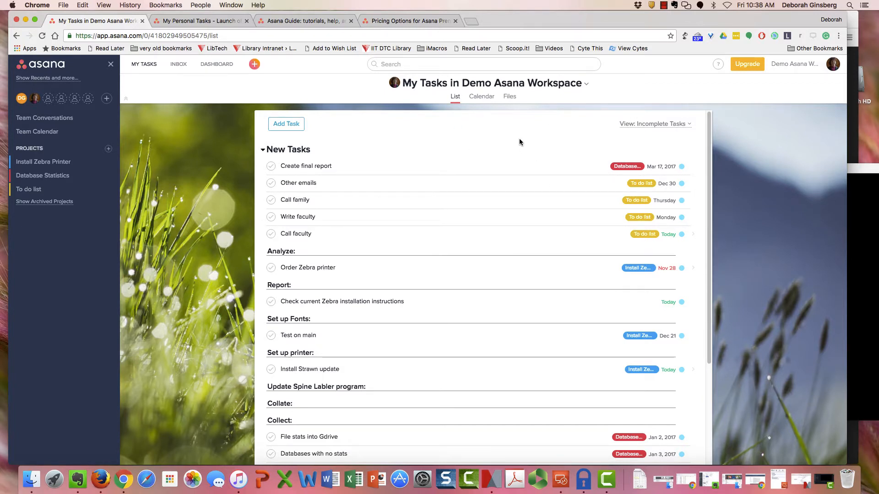
# Step: View My Tasks as a calendar, and return to the list with the view set to Tasks by Due Date
pyautogui.click(486, 99)
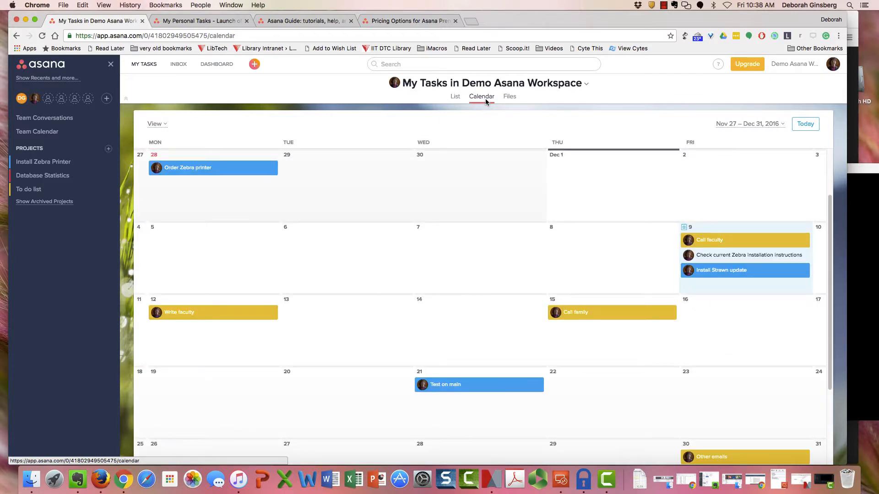
pyautogui.click(455, 97)
pyautogui.click(656, 124)
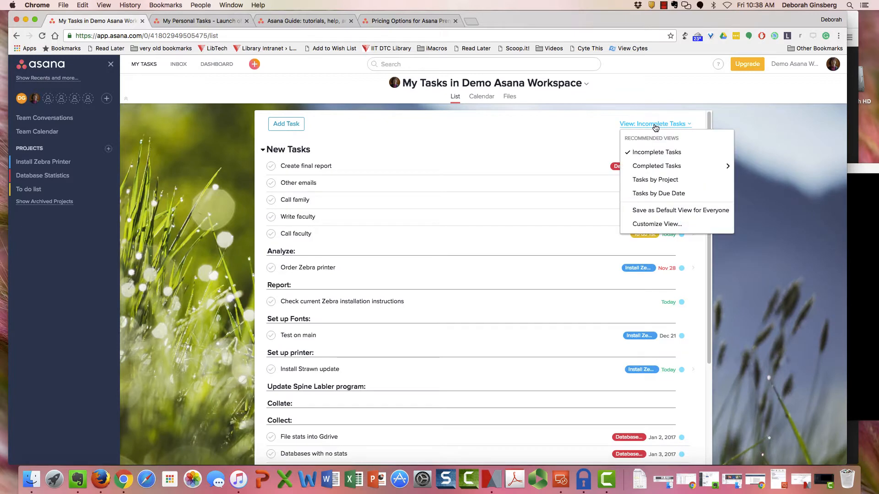
pyautogui.click(661, 194)
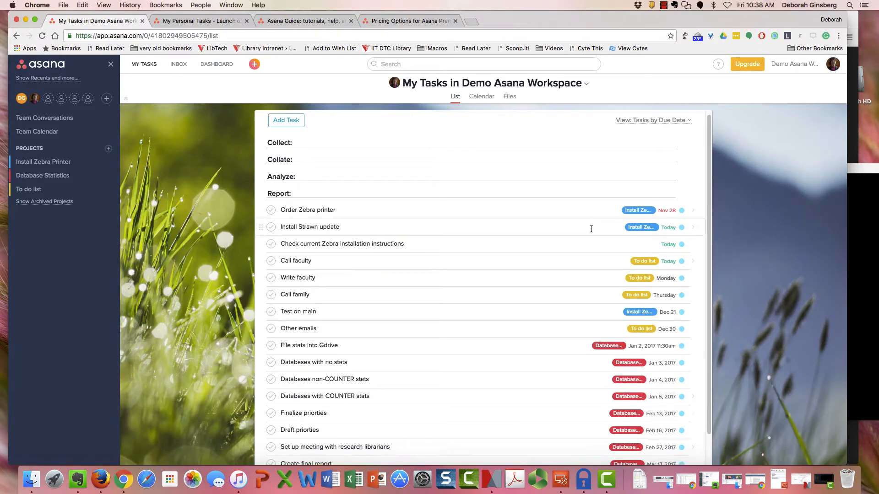
pyautogui.scroll(-1, 595, 227)
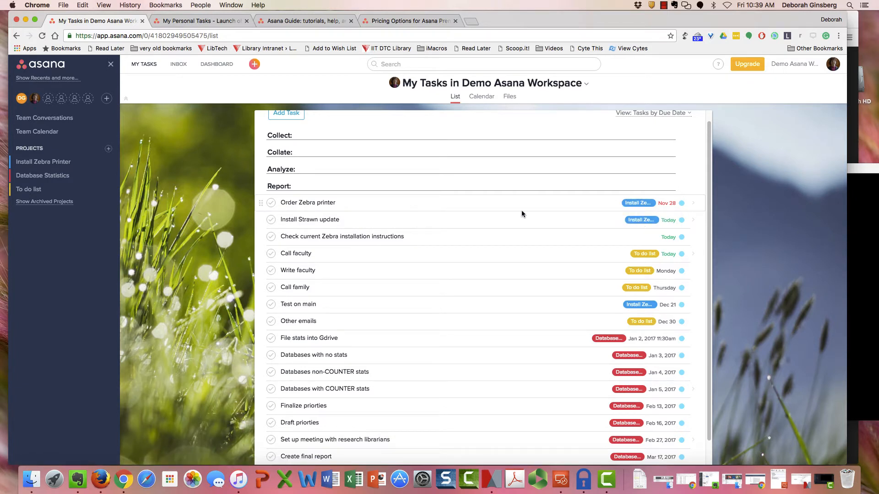
pyautogui.scroll(1, 536, 243)
pyautogui.scroll(-2, 535, 248)
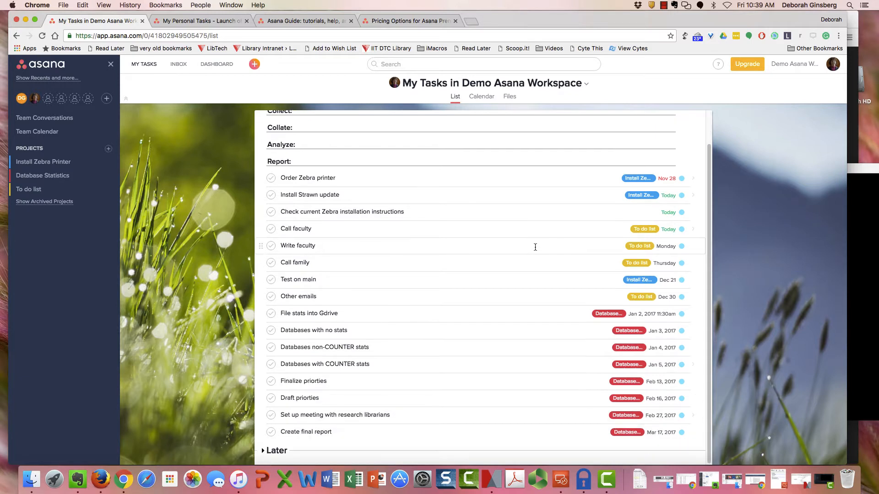
pyautogui.scroll(2, 535, 247)
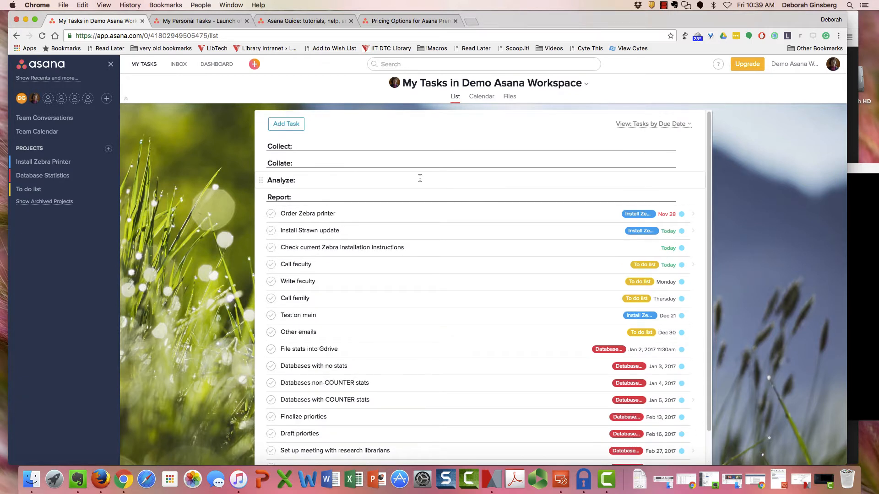
# Step: Examine the details of the Order Zebra printer task in My Tasks and within the Install Zebra Printer project
pyautogui.click(417, 214)
pyautogui.click(629, 188)
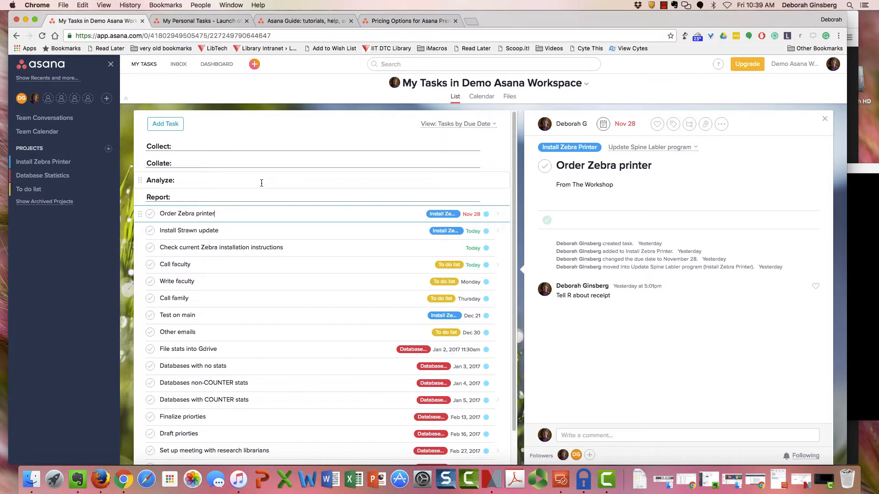
pyautogui.click(82, 164)
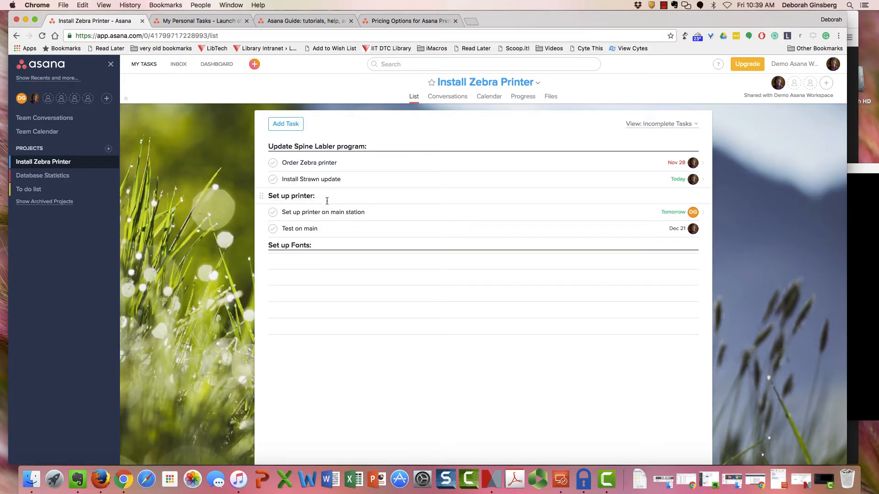
pyautogui.click(341, 164)
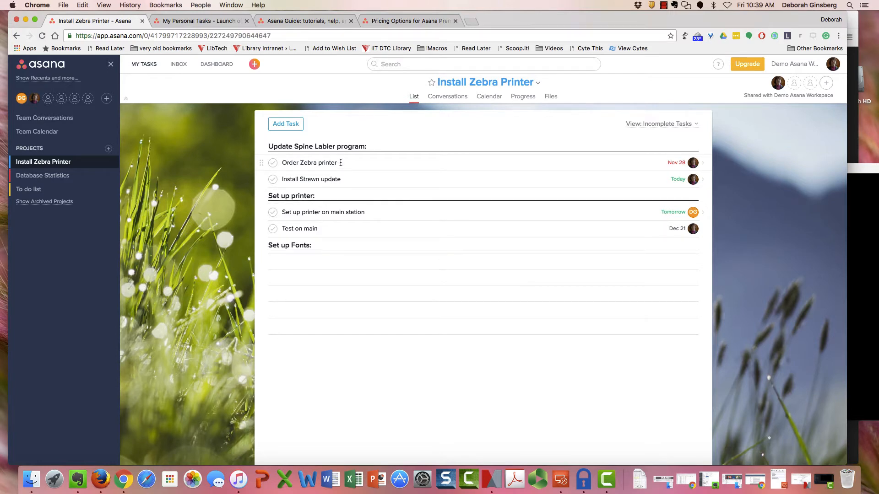
pyautogui.click(601, 189)
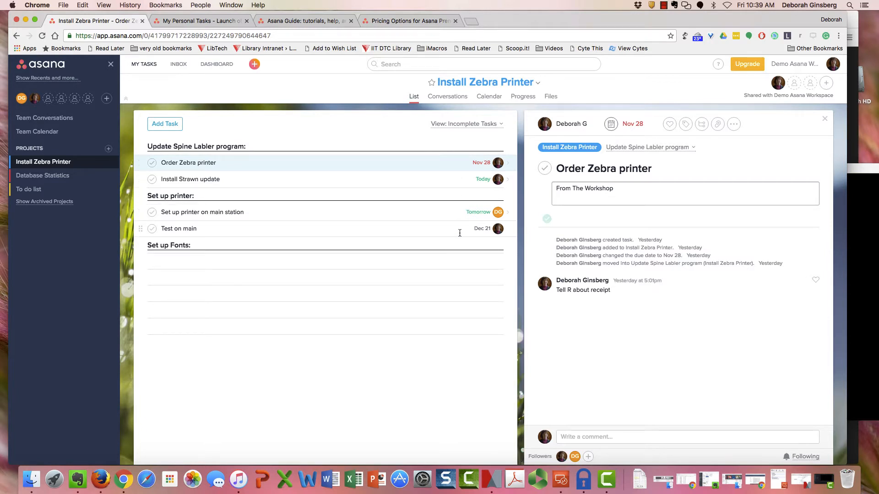
pyautogui.moveTo(502, 217)
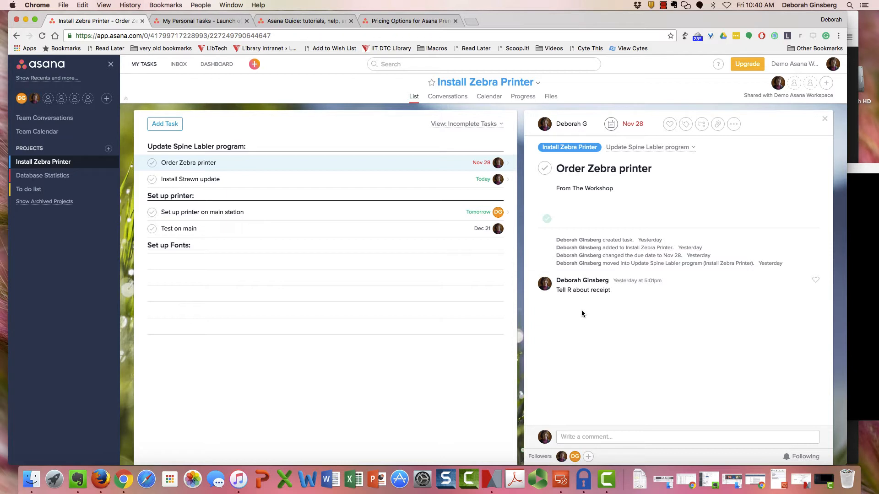
# Step: Add the tasks "Download fonts" and "Install fonts" under the Set up Fonts section
pyautogui.click(257, 260)
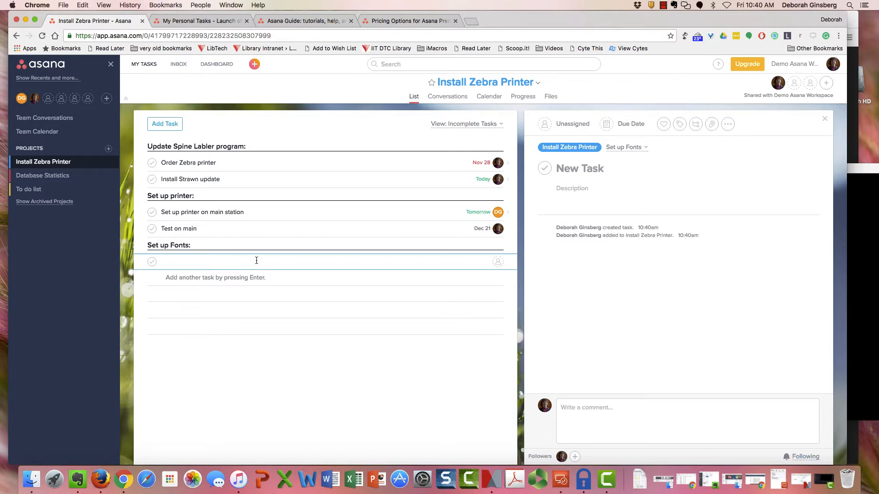
pyautogui.write('Download fonts')
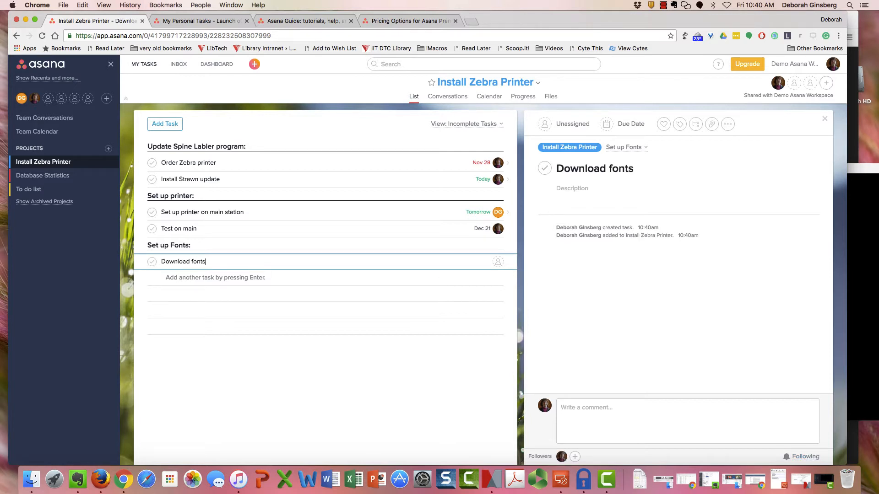
pyautogui.press('Return')
pyautogui.write('Inst')
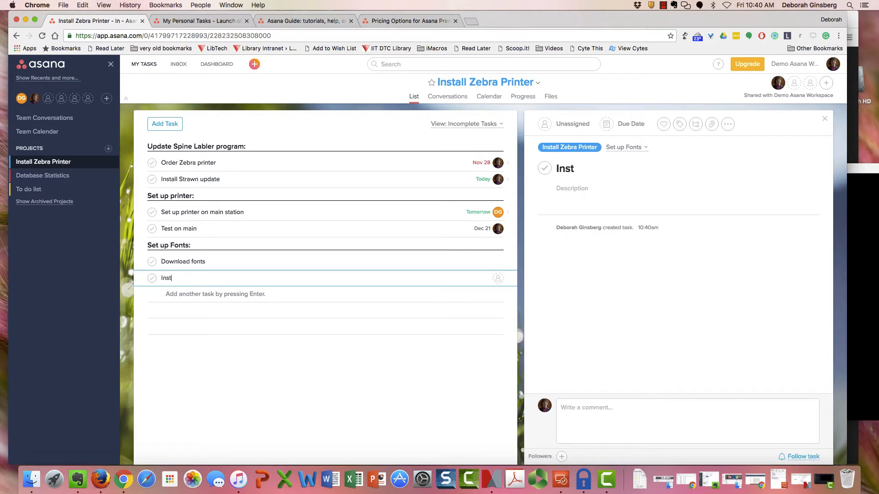
pyautogui.write('all fonts')
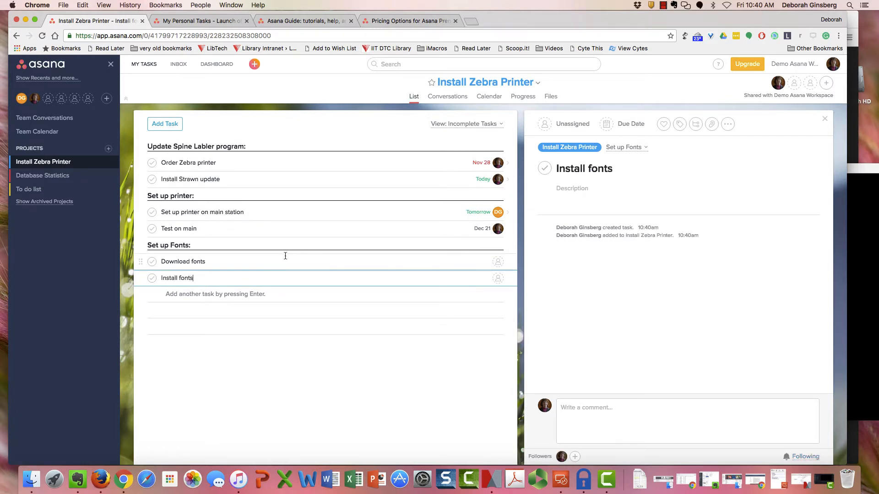
# Step: Set the Download fonts task's due date to December 22 and assign it to the other workspace member (DG)
pyautogui.click(283, 261)
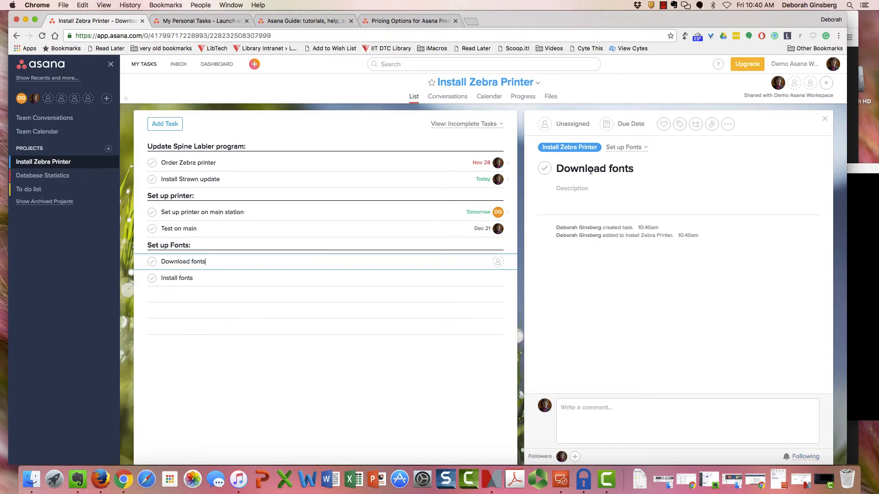
pyautogui.click(640, 131)
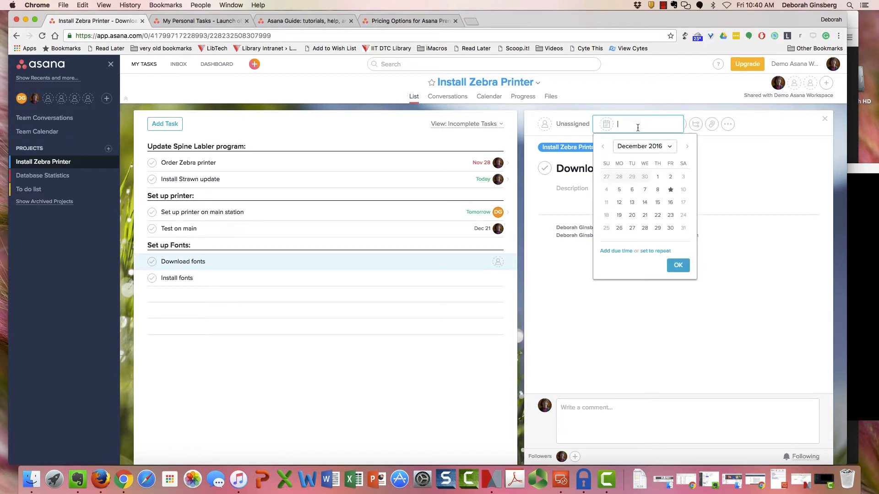
pyautogui.click(658, 215)
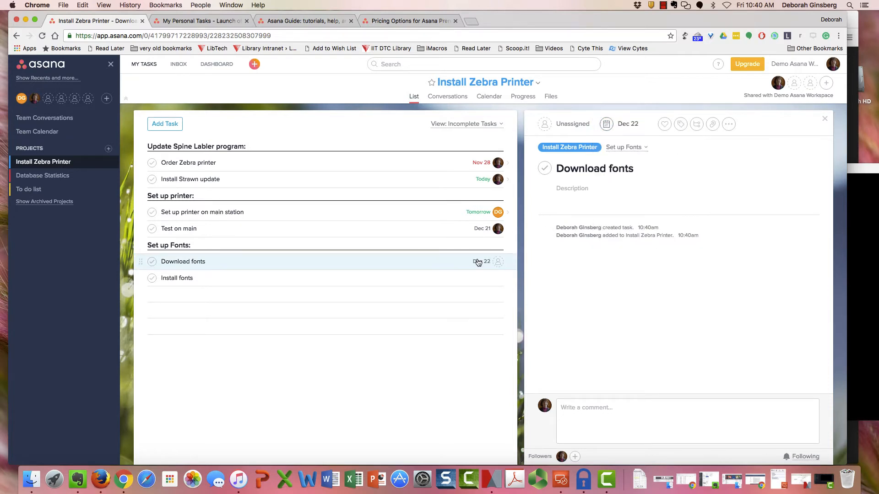
pyautogui.click(498, 263)
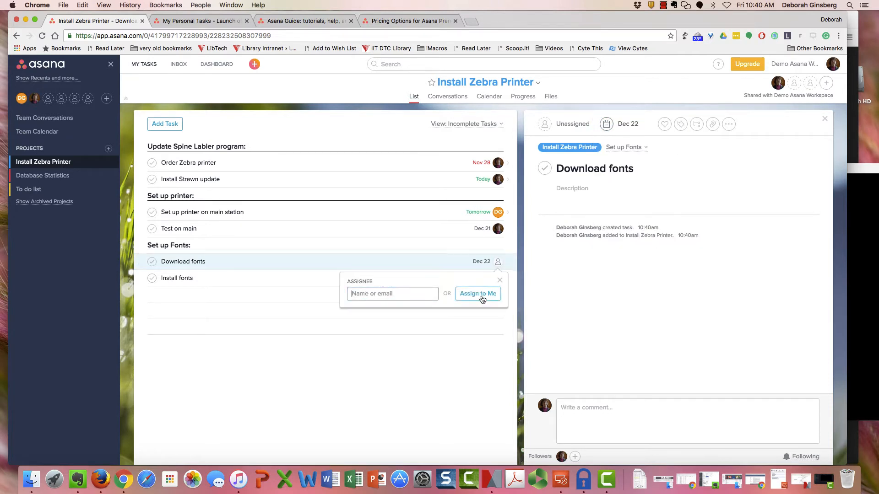
pyautogui.write('deb')
pyautogui.click(415, 339)
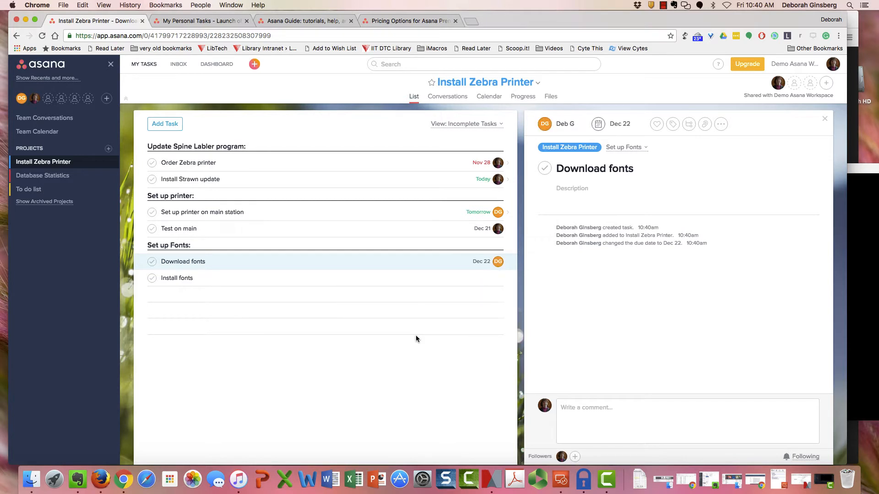
# Step: Set the Install fonts task's due date to December 23 and assign it to yourself
pyautogui.click(361, 281)
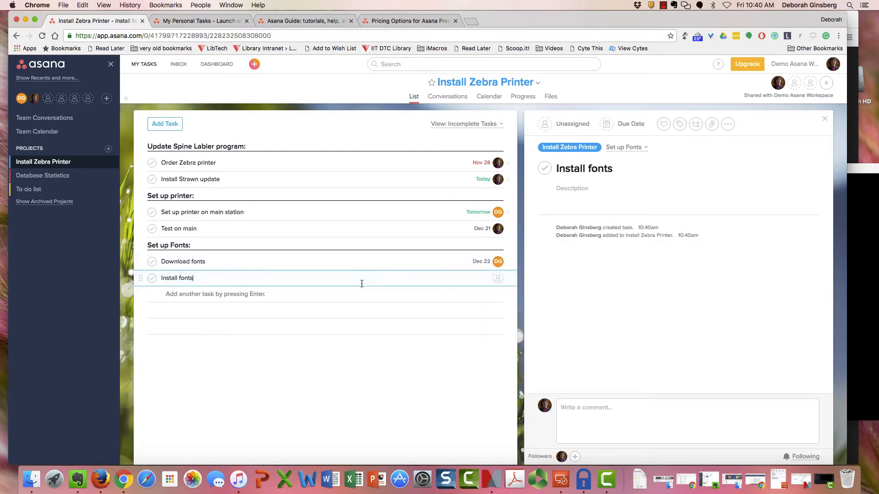
pyautogui.click(623, 124)
pyautogui.click(670, 216)
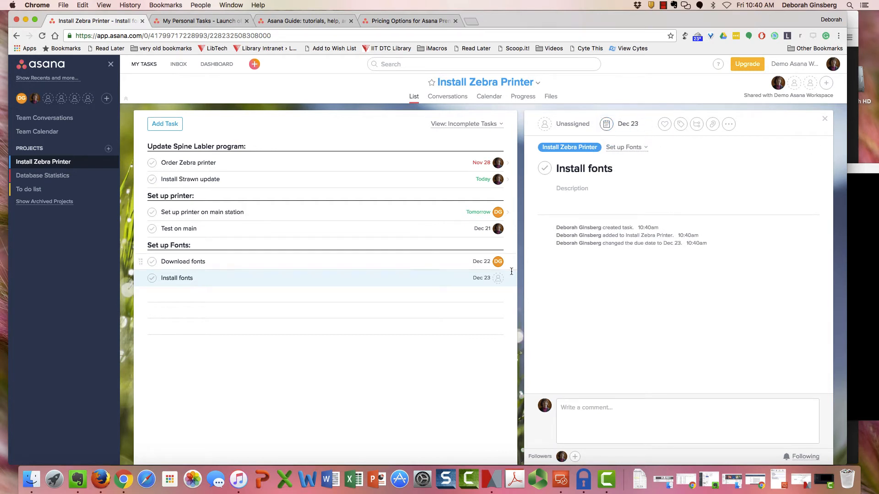
pyautogui.click(498, 279)
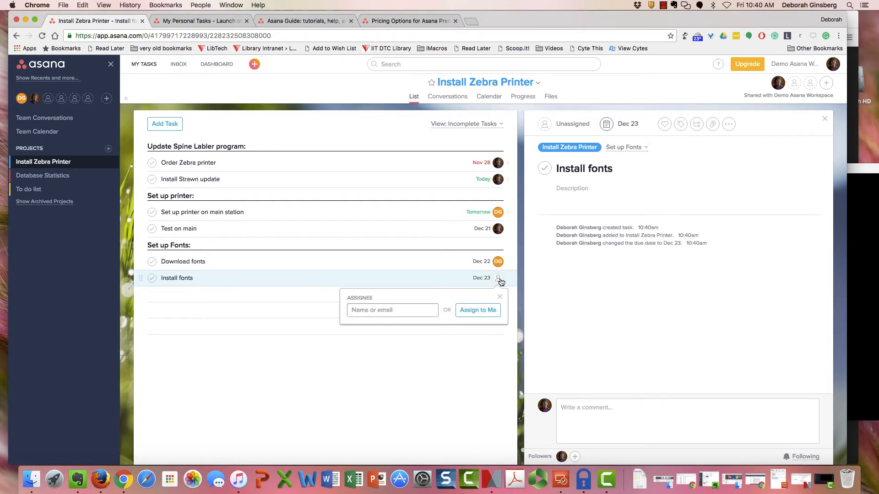
pyautogui.click(496, 310)
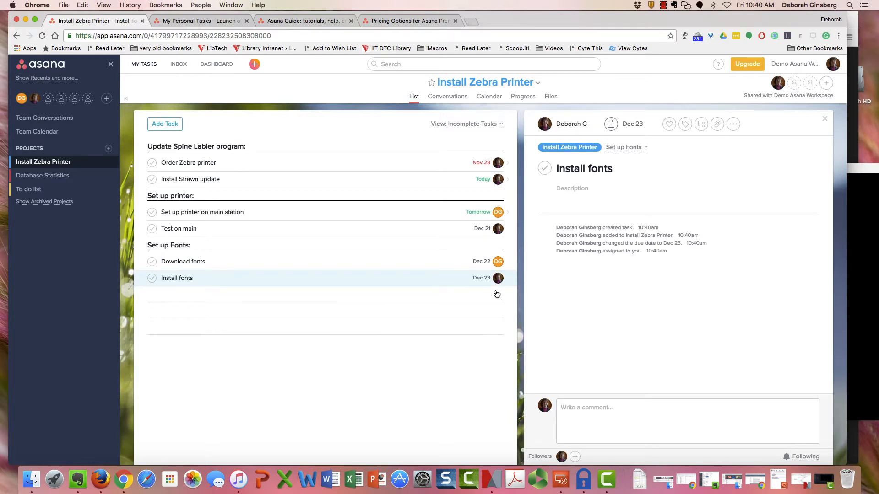
# Step: Add a "Testing:" section below Install fonts with the task "Test on label printer" in it
pyautogui.click(375, 301)
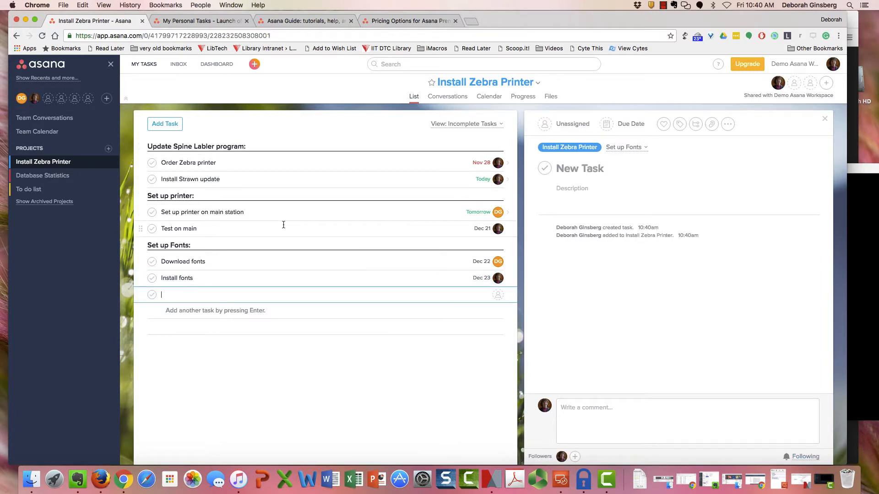
pyautogui.write('Te')
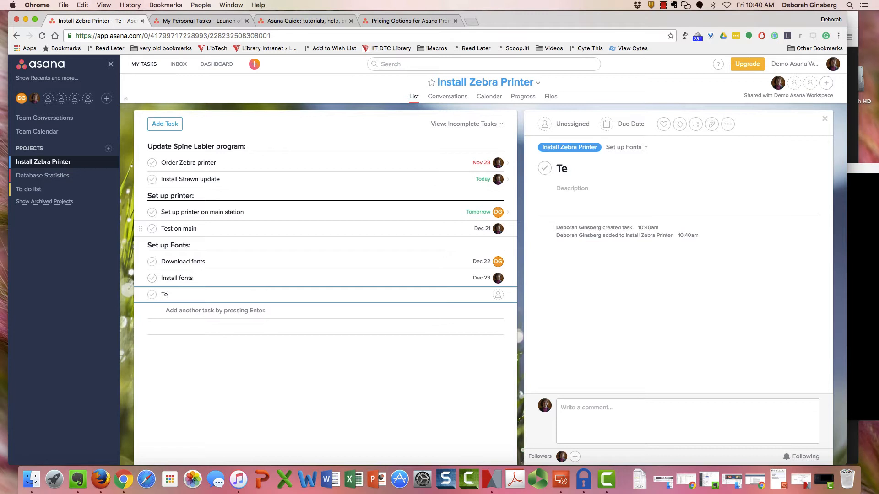
pyautogui.write('sting:')
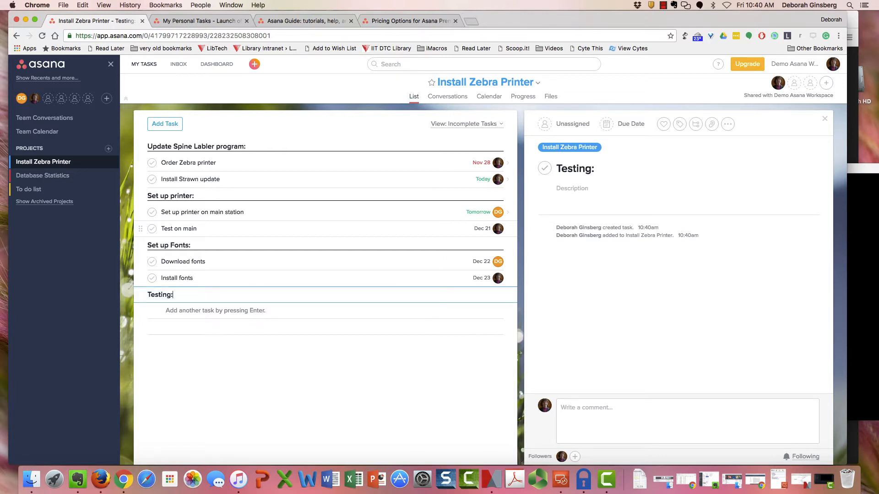
pyautogui.press('Return')
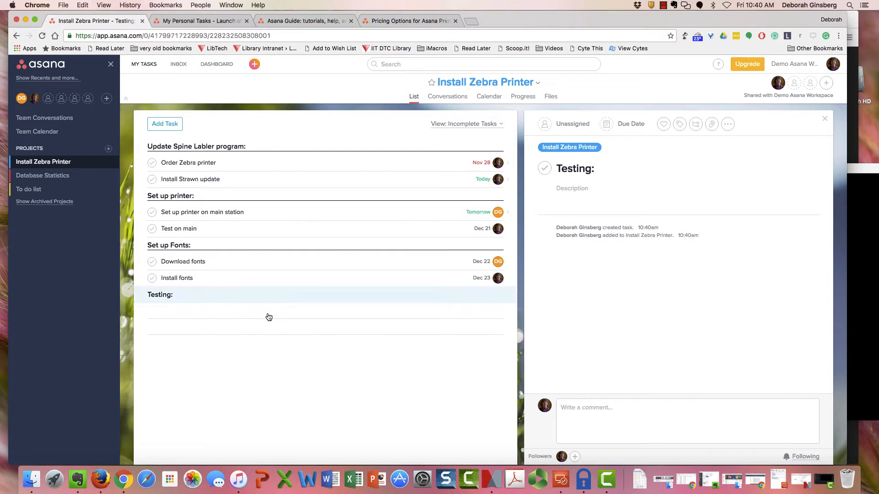
pyautogui.write('Test on lab')
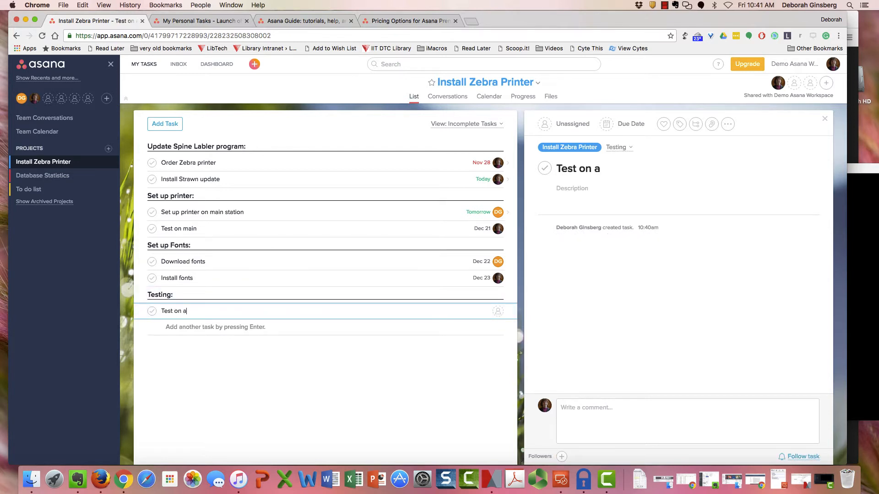
pyautogui.write('el printer')
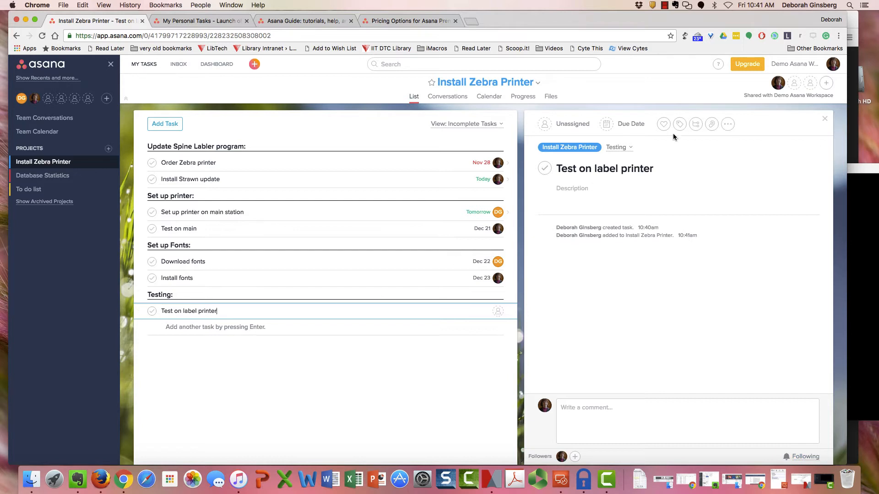
# Step: Set the Test on label printer task's due date to December 26 and assign it to the other workspace member (DG)
pyautogui.click(623, 124)
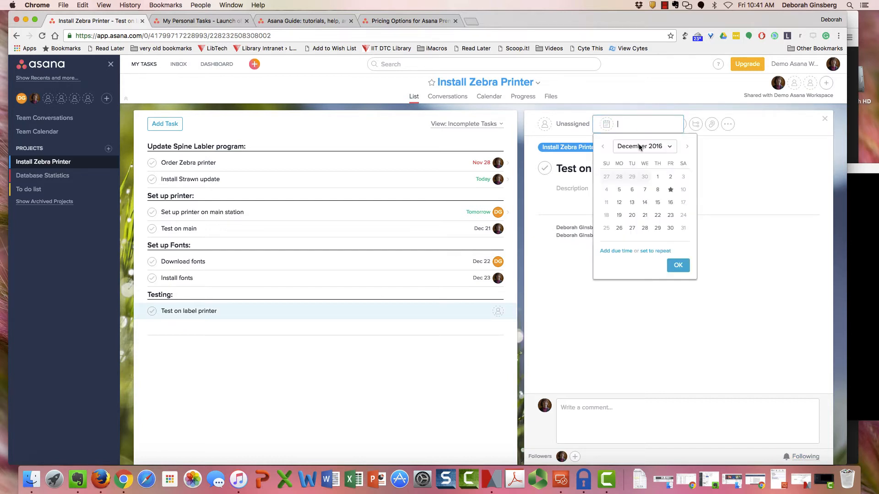
pyautogui.click(618, 228)
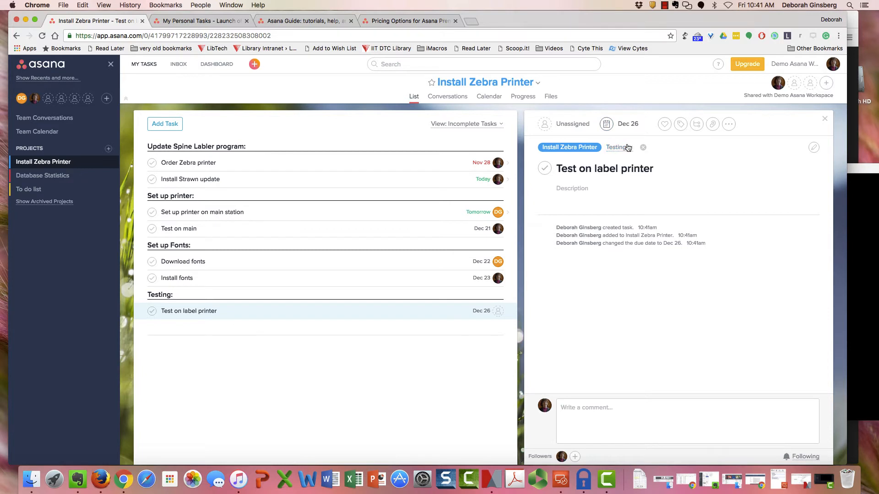
pyautogui.click(570, 124)
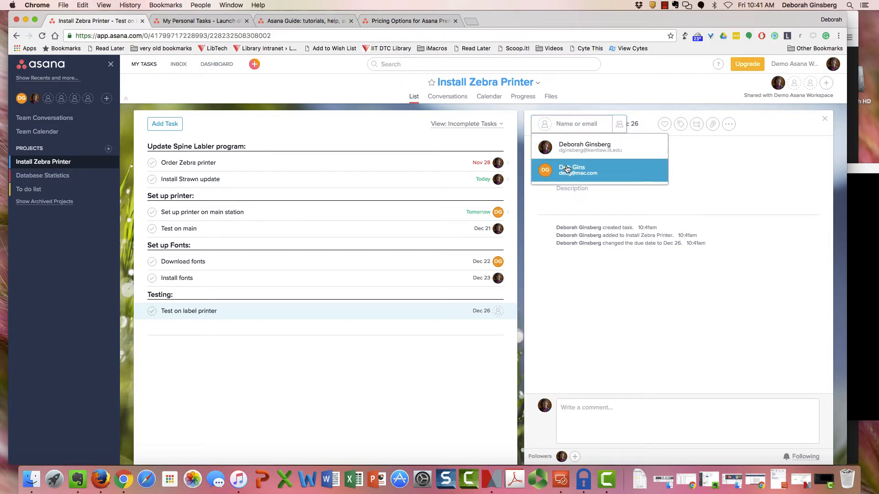
pyautogui.click(572, 169)
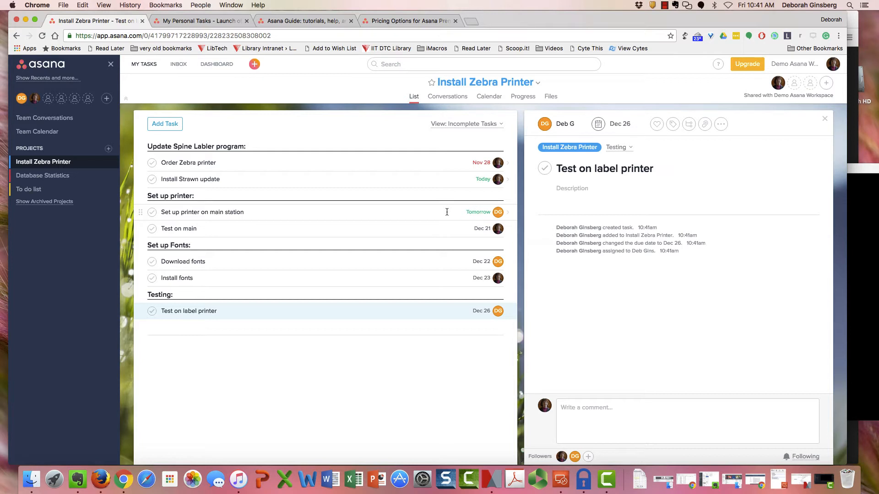
# Step: Set the Order Zebra printer task's due date to today, December 9
pyautogui.click(455, 165)
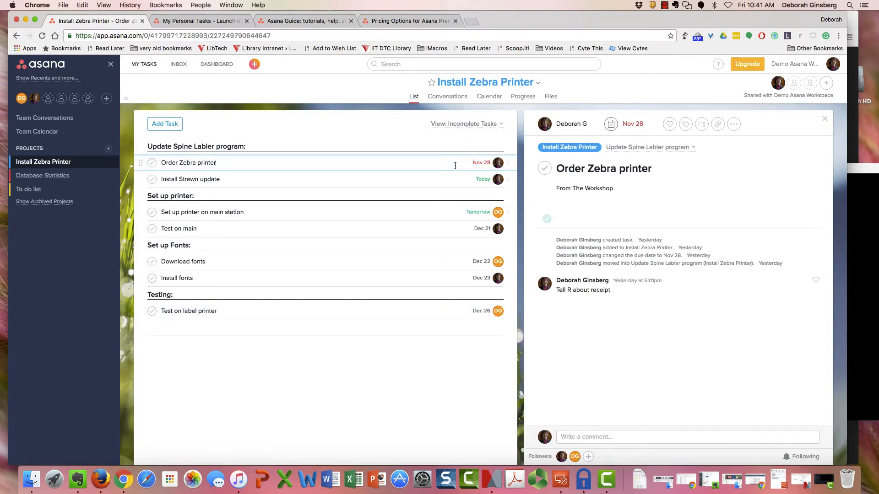
pyautogui.click(640, 124)
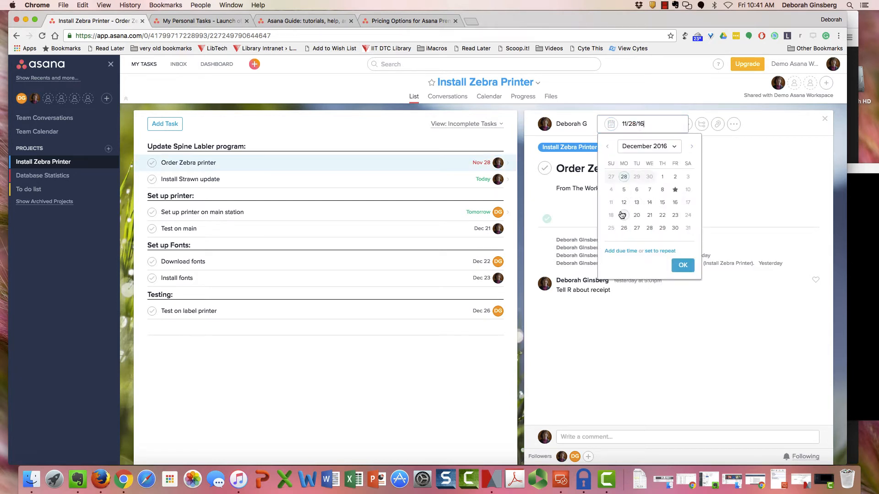
pyautogui.click(674, 190)
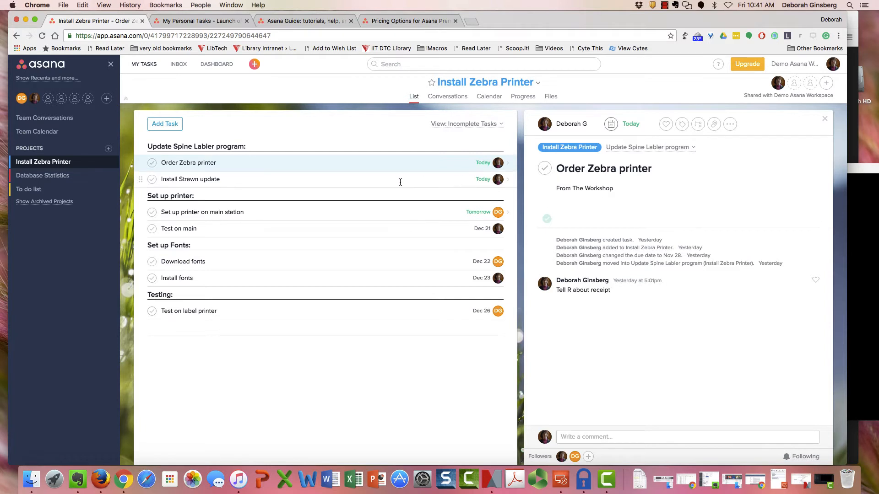
# Step: Open the details of the Set up printer on main station task, leaving its due date as is
pyautogui.click(469, 213)
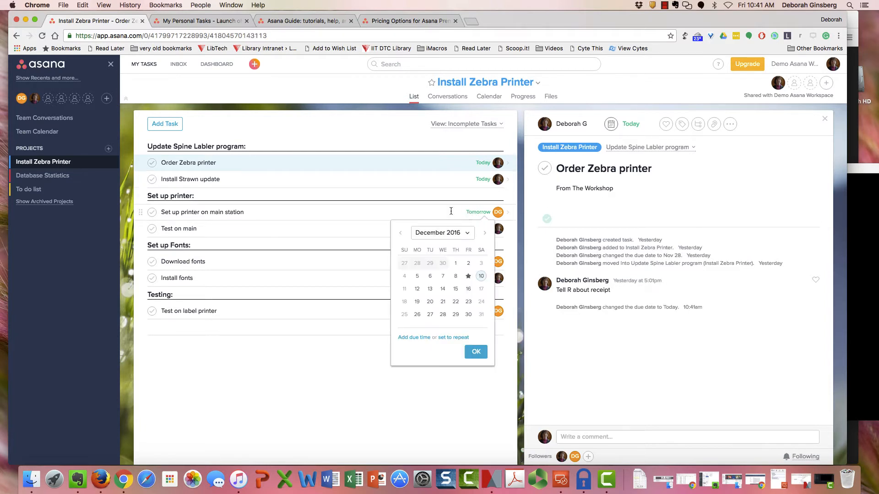
pyautogui.click(451, 211)
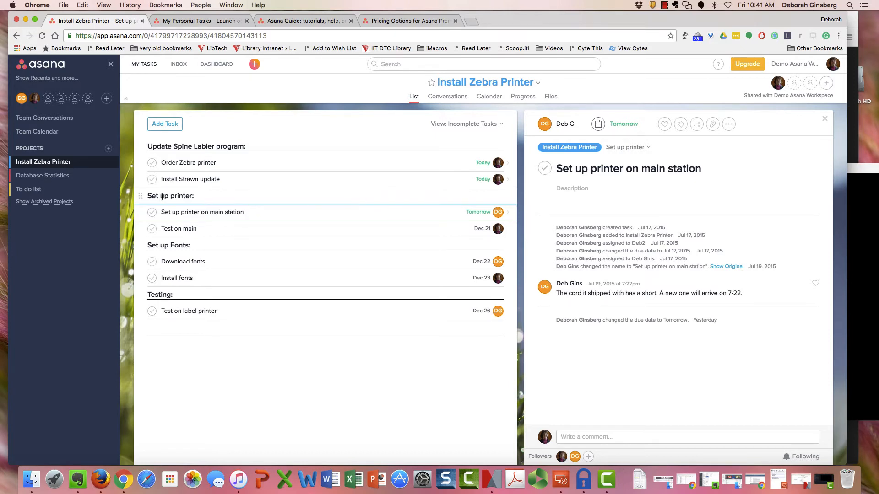
# Step: Open the Database Statistics project and view its project options, including Copy Project, without choosing any
pyautogui.click(86, 177)
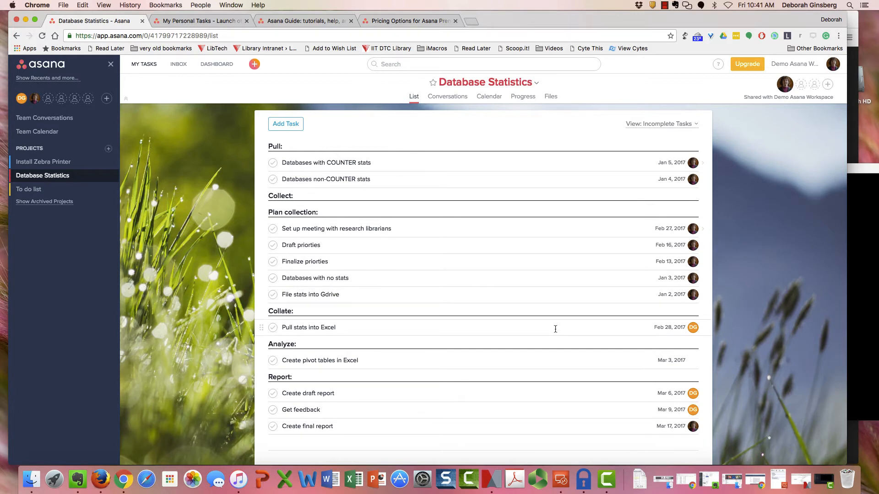
pyautogui.click(109, 178)
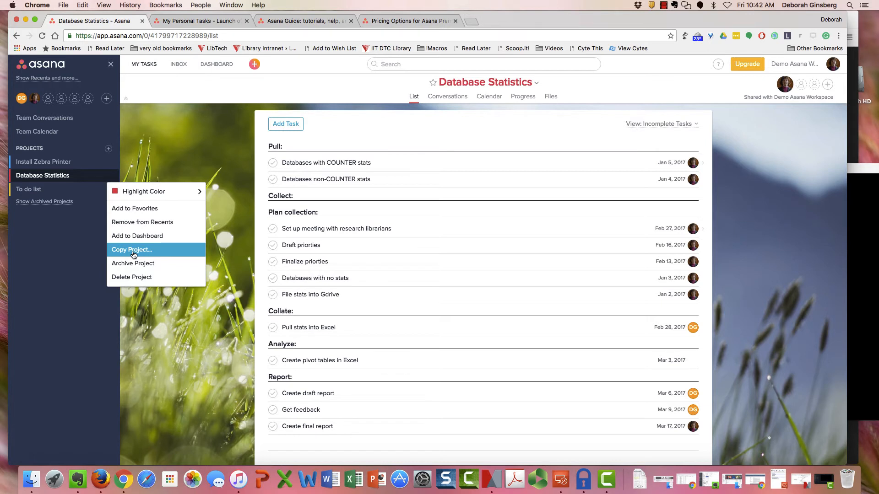
pyautogui.click(55, 262)
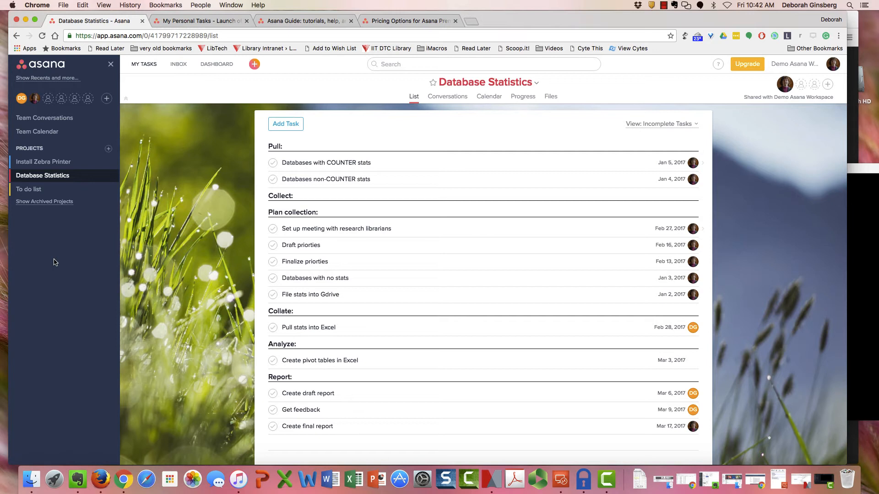
# Step: Open the To do list project and go through its High priority, Next priority, Low priority and Waiting sections, ending on the Other emails task
pyautogui.click(45, 190)
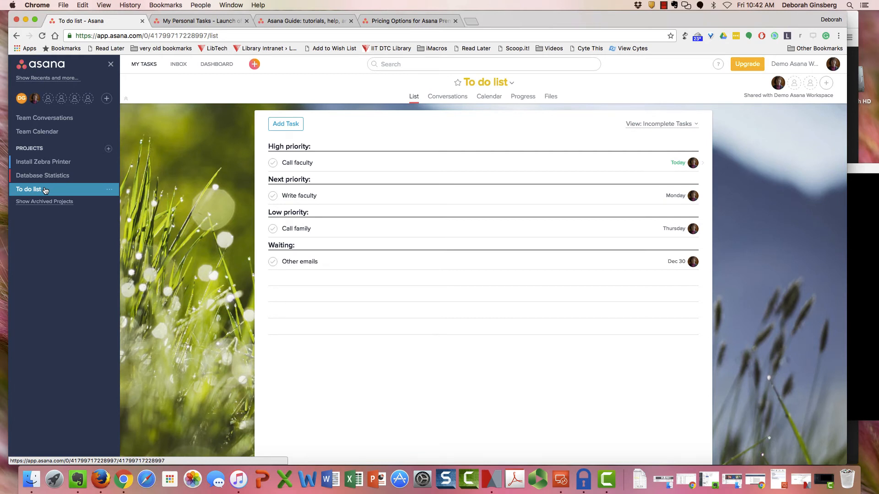
pyautogui.click(315, 147)
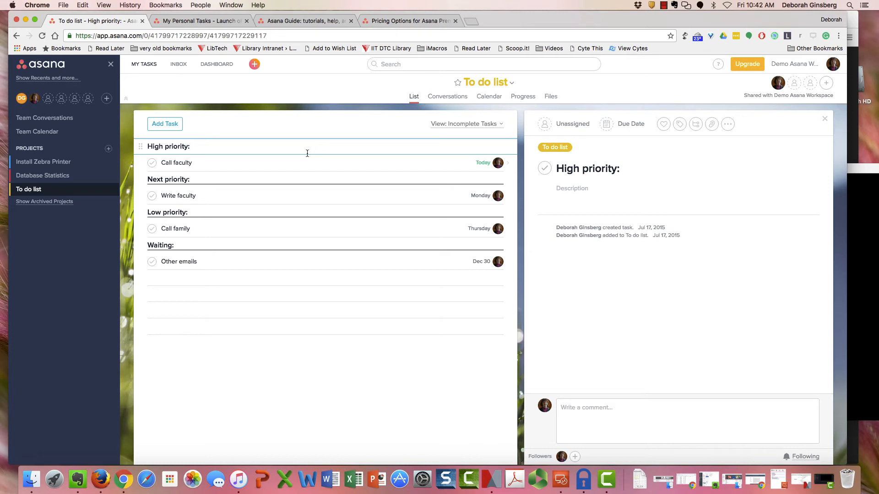
pyautogui.click(280, 181)
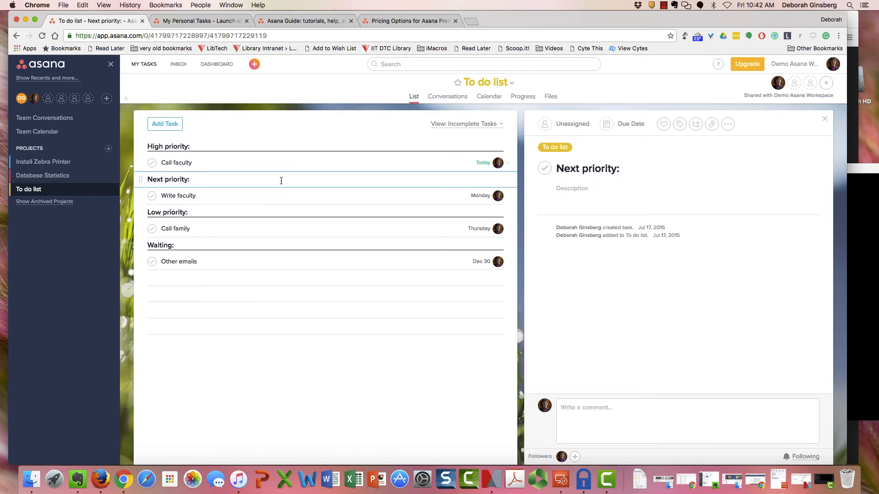
pyautogui.click(256, 213)
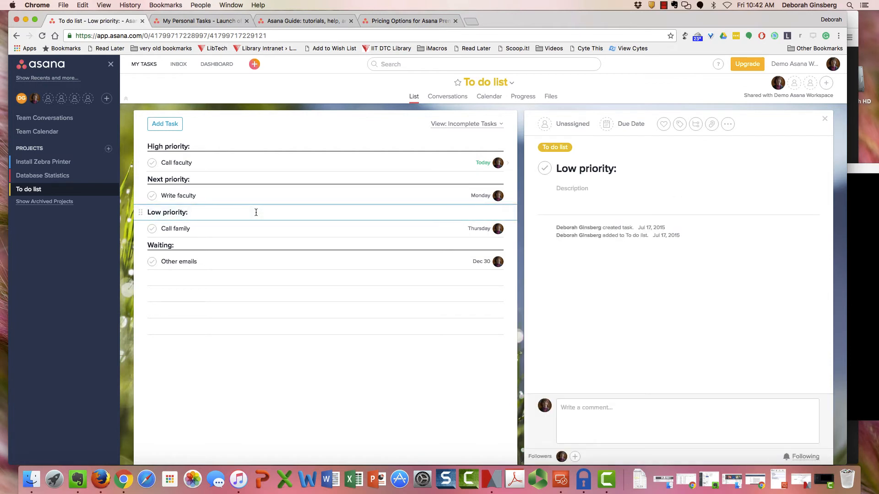
pyautogui.click(236, 245)
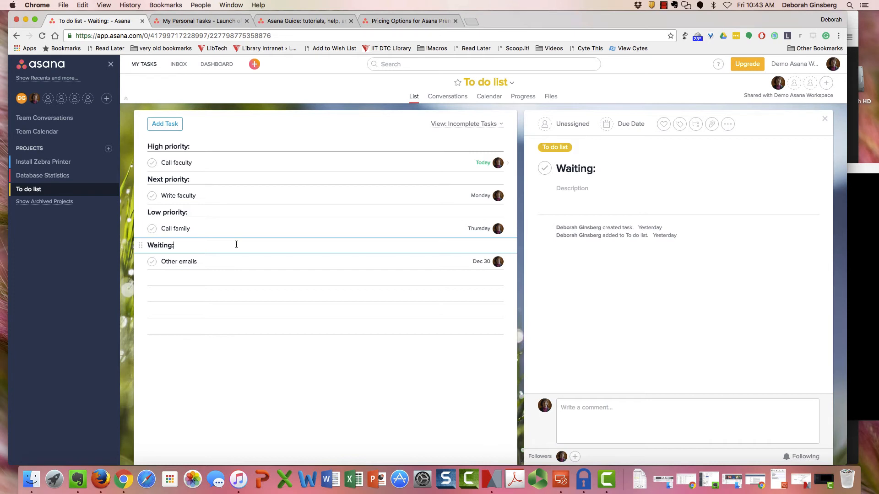
pyautogui.click(225, 259)
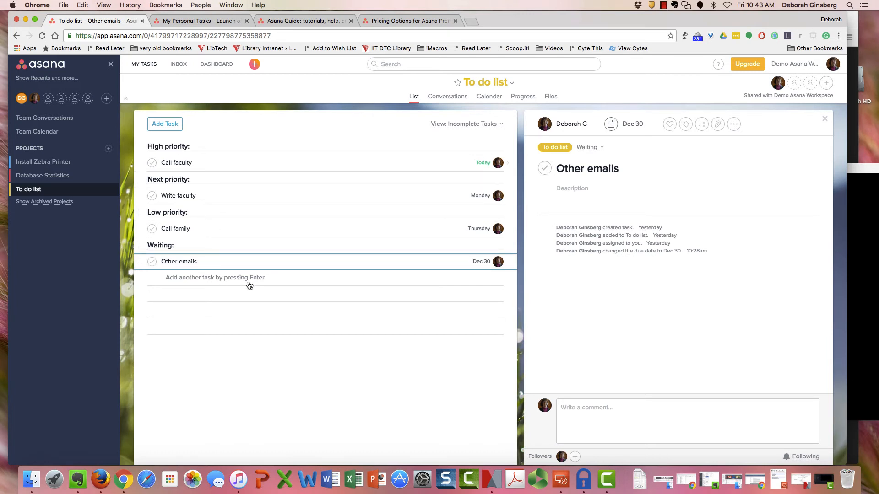
# Step: Switch to My Personal Tasks in the Personal Projects workspace and open the Books to read task to view its subtasks
pyautogui.click(204, 21)
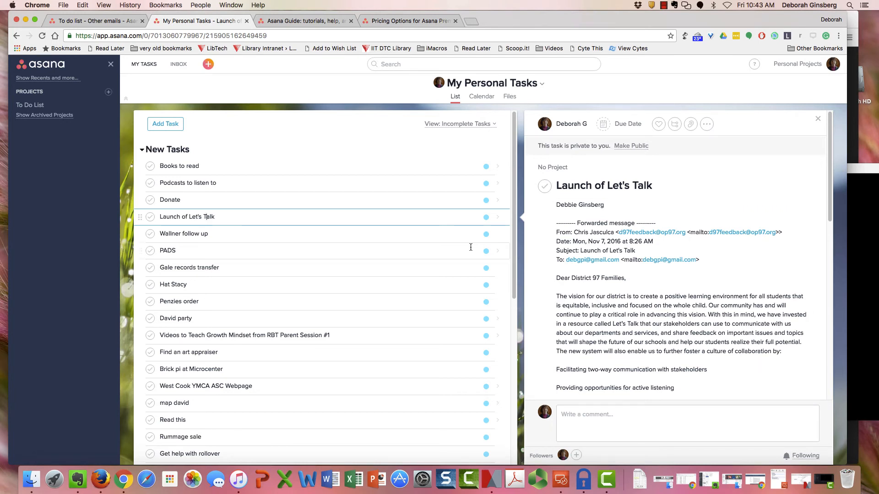
pyautogui.click(332, 170)
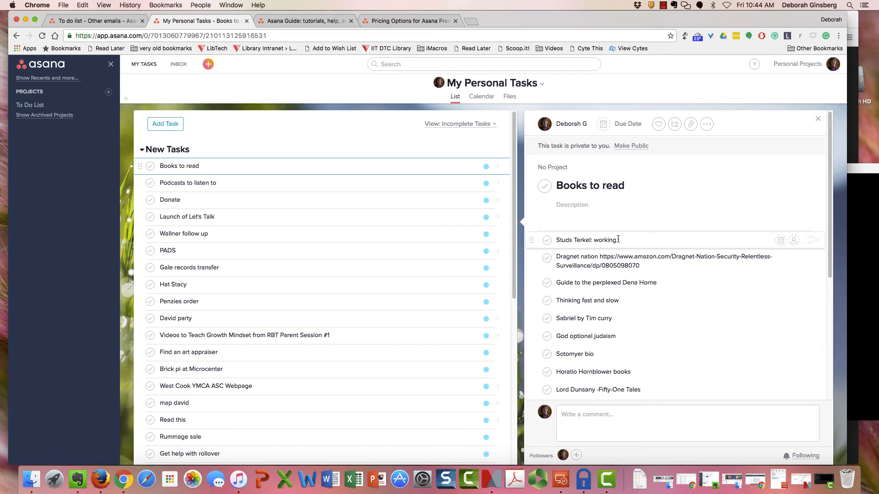
# Step: Open the Asana Guide's articles for users just getting started, and switch to the Asana pricing page to view the Free and Premium plans
pyautogui.click(315, 21)
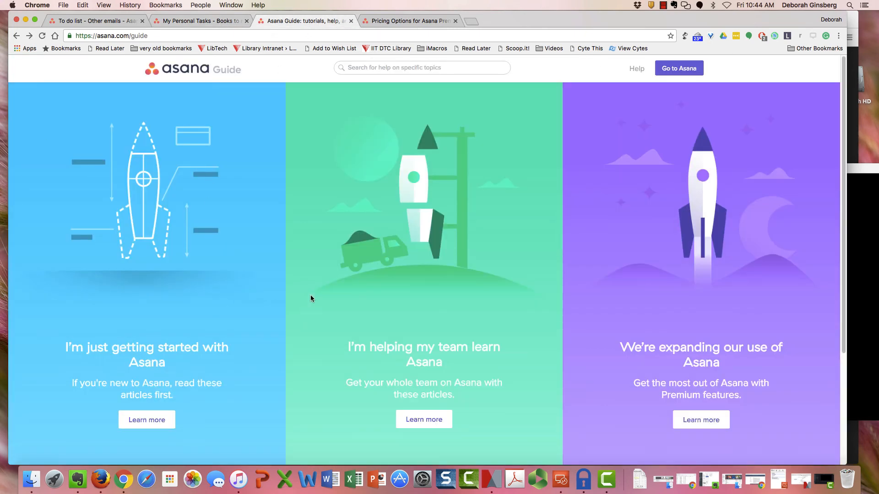
pyautogui.click(151, 421)
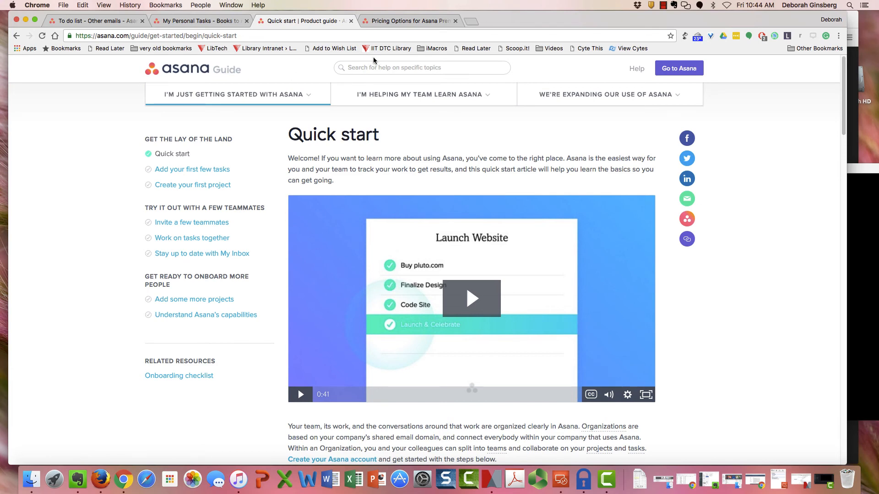
pyautogui.click(388, 21)
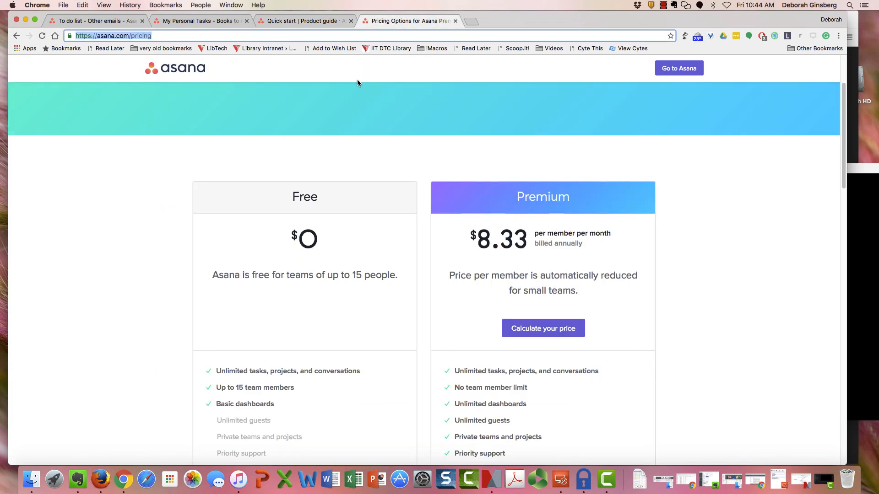